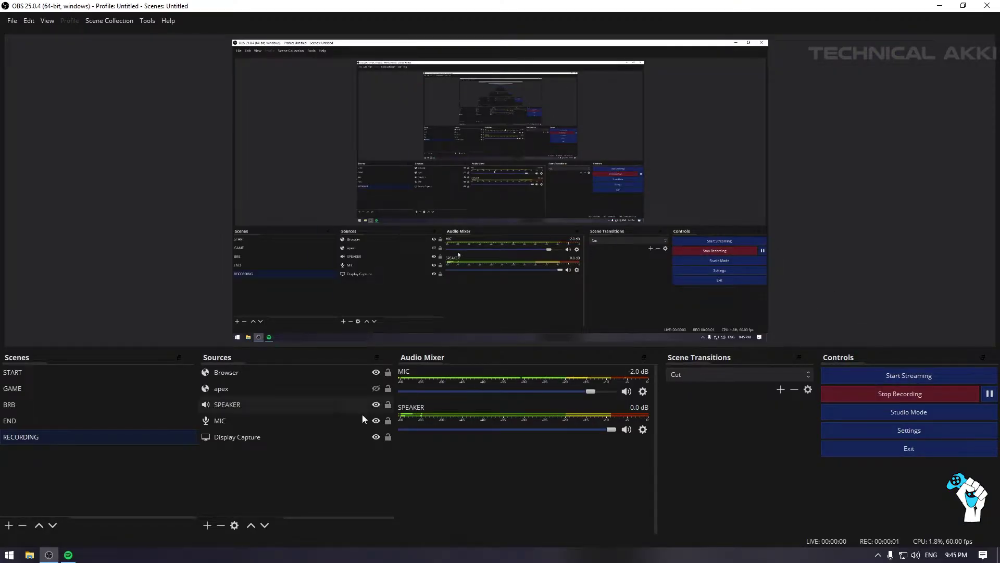
Add a Window Capture source named 'Music Player' to the RECORDING scene
{"action": "left_click", "coordinate": [207, 525]}
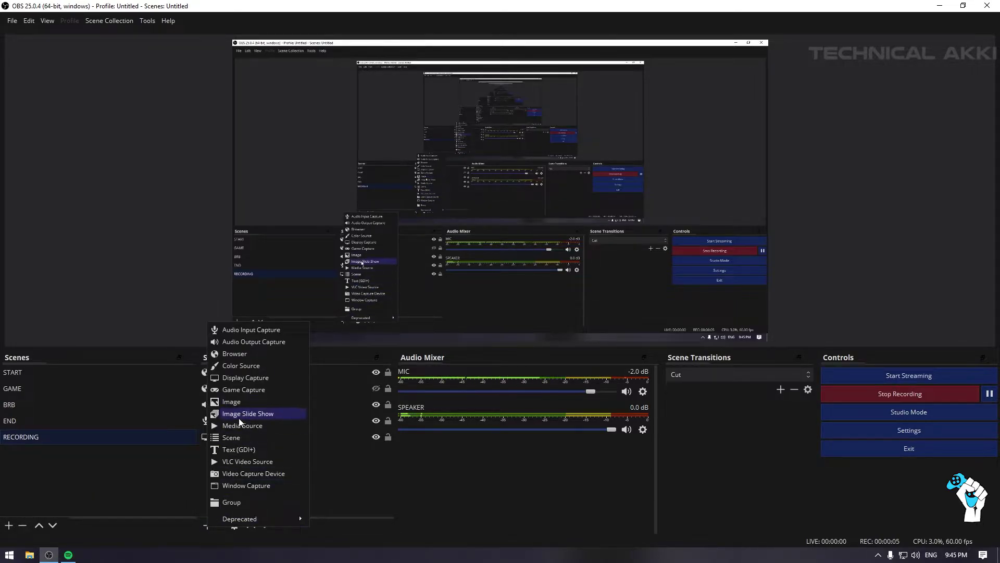
{"action": "left_click", "coordinate": [236, 485]}
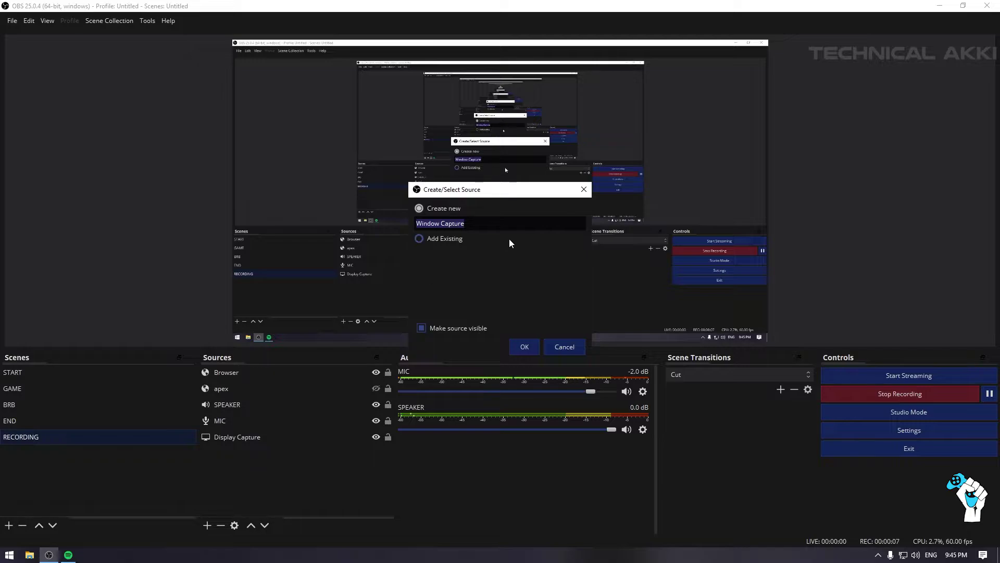
{"action": "type", "text": "m"}
{"action": "key", "text": "BackSpace"}
{"action": "type", "text": "Music "}
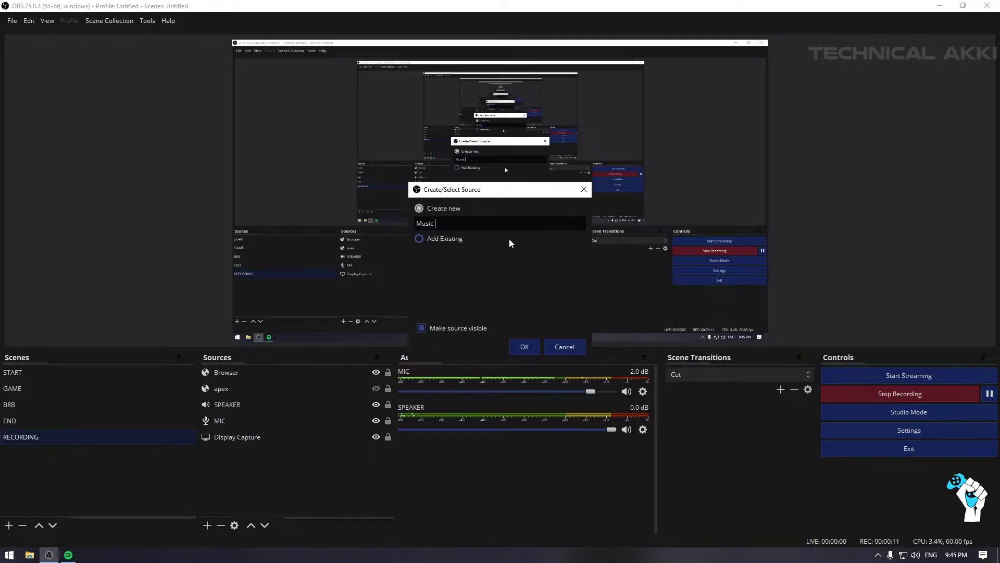
{"action": "type", "text": "Player"}
{"action": "left_click", "coordinate": [525, 347]}
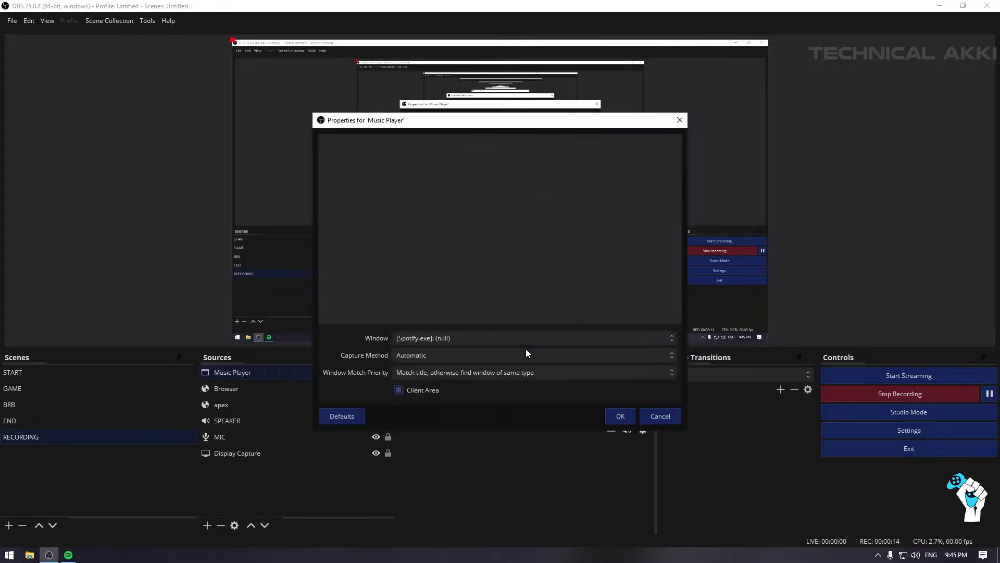
Look through the capturable windows in the Music Player Window list, then switch to Spotify
{"action": "left_click", "coordinate": [416, 339]}
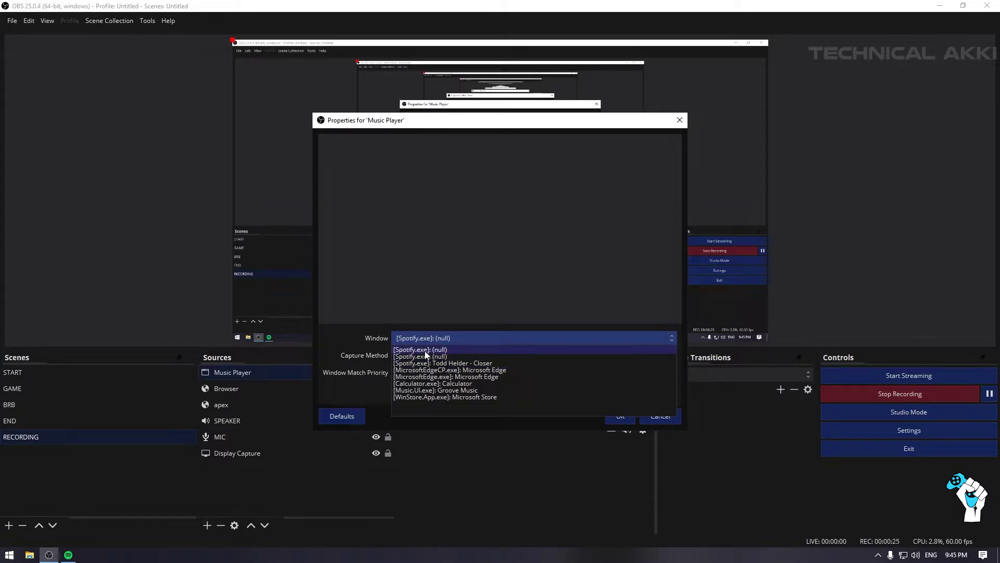
{"action": "key", "text": "alt+Tab"}
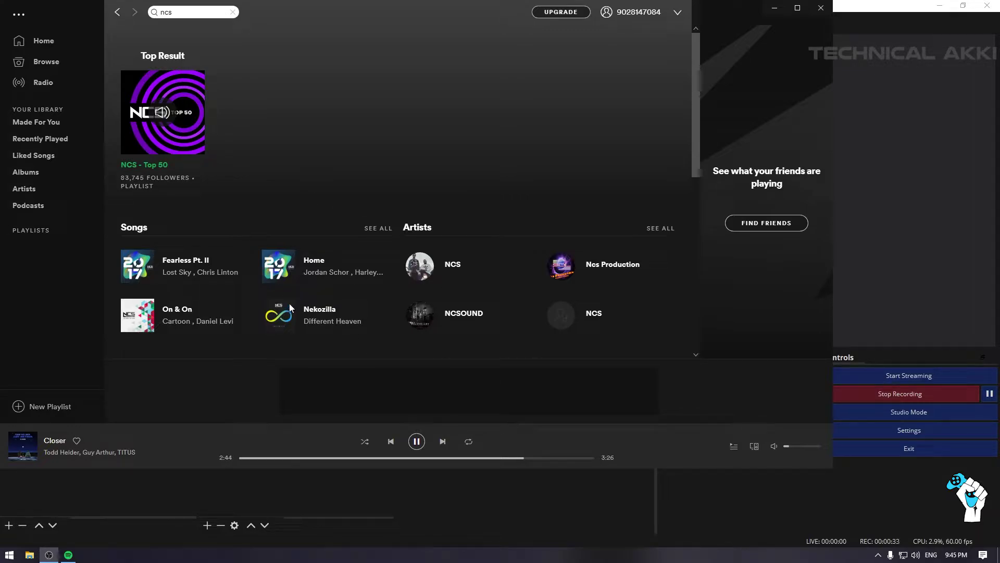
Set the Music Player source to capture the Spotify.exe window
{"action": "key", "text": "alt+Tab"}
{"action": "left_click", "coordinate": [426, 338]}
{"action": "left_click", "coordinate": [427, 355]}
{"action": "left_click", "coordinate": [427, 339]}
Switch to Spotify and back so the OBS preview shows the captured Spotify window
{"action": "key", "text": "alt+Tab"}
{"action": "left_click", "coordinate": [68, 556]}
{"action": "key", "text": "alt+Tab"}
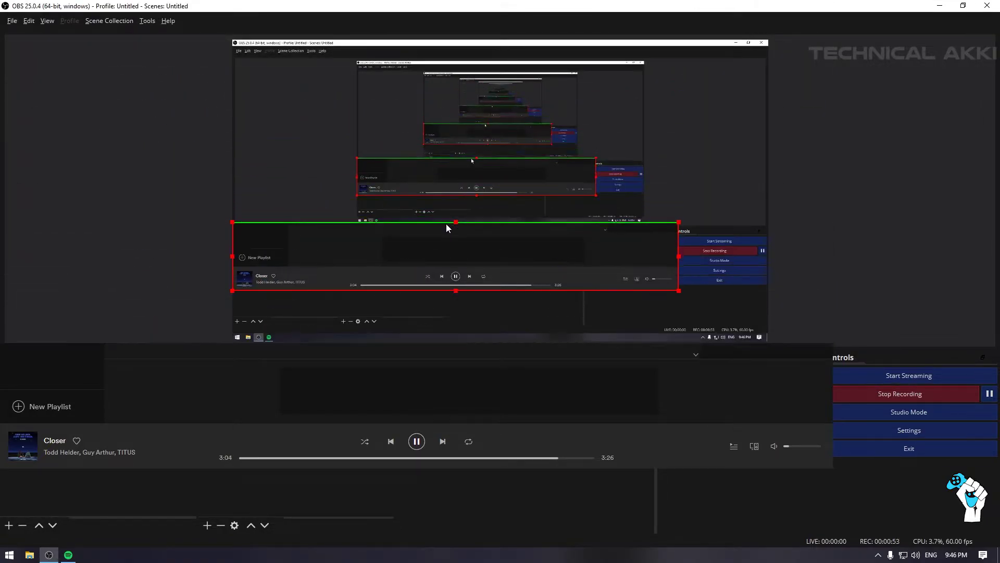
Crop the Music Player capture to the song info, move it to the top-left, and enlarge it
{"action": "left_click_drag", "start_coordinate": [449, 260], "coordinate": [450, 266]}
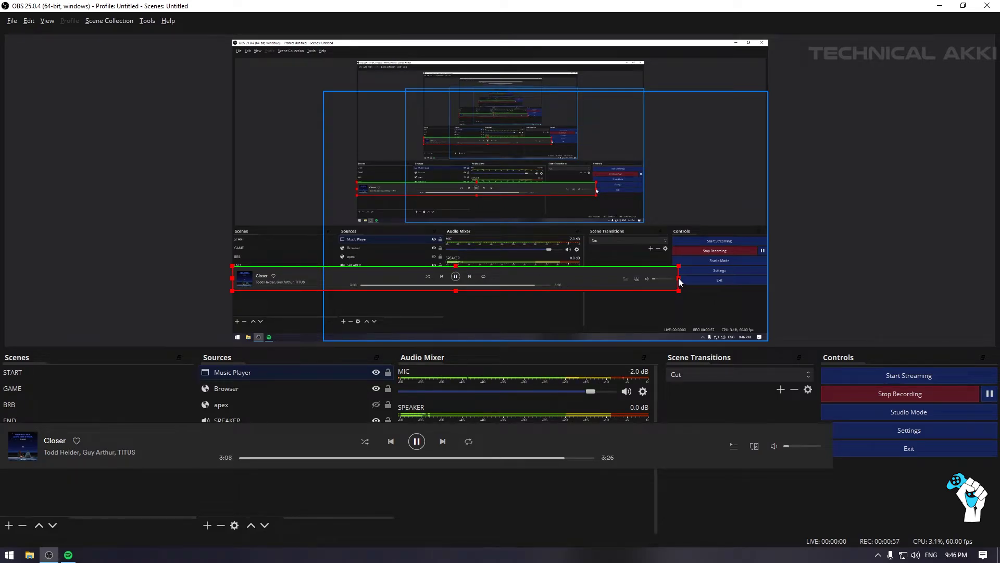
{"action": "left_click_drag", "start_coordinate": [679, 282], "coordinate": [330, 269]}
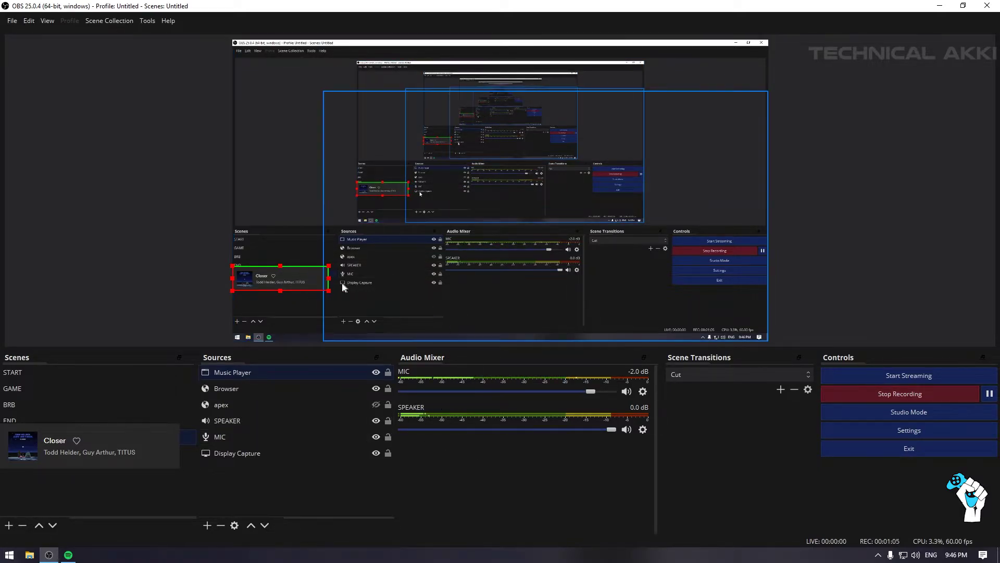
{"action": "left_click_drag", "start_coordinate": [302, 277], "coordinate": [311, 49]}
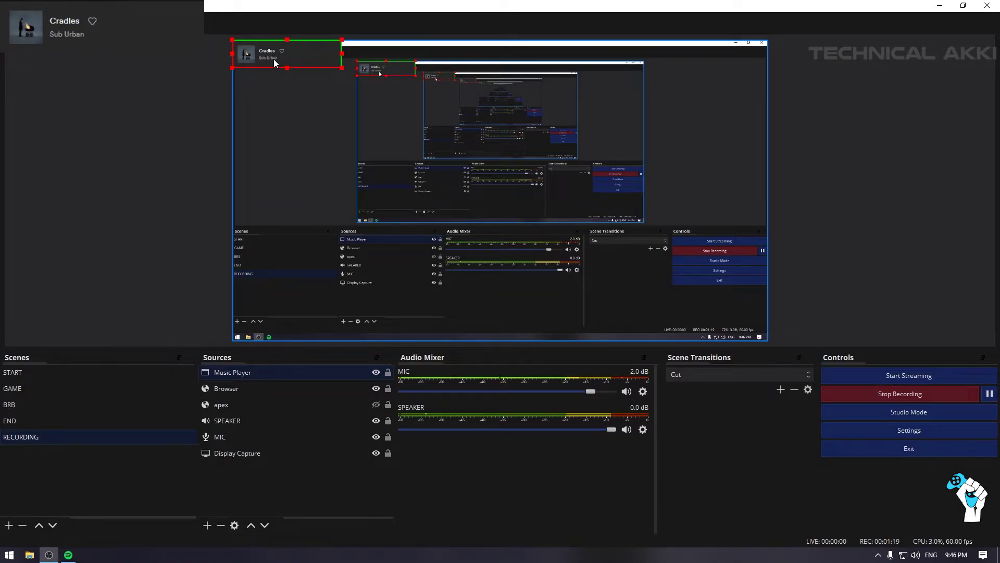
{"action": "left_click_drag", "start_coordinate": [342, 67], "coordinate": [436, 111]}
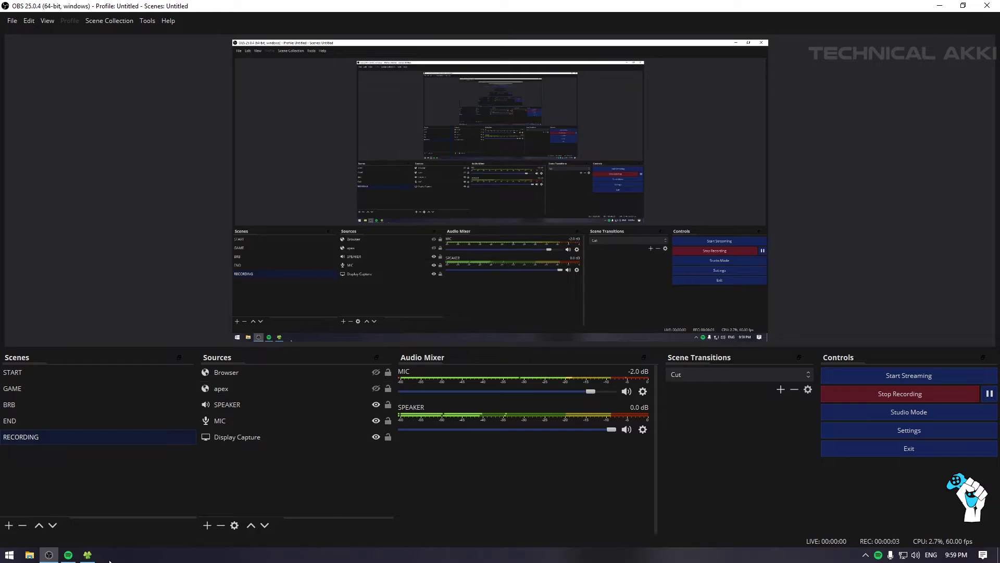
Bring Spotify forward, lower the LOVE ME playback volume with the slider, and return to OBS
{"action": "left_click", "coordinate": [68, 554]}
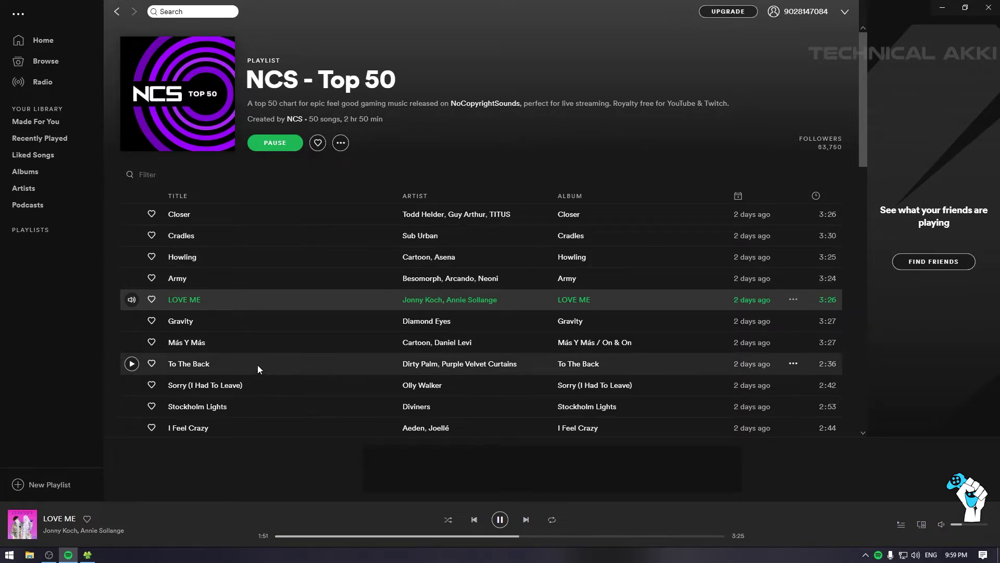
{"action": "mouse_move", "coordinate": [46, 556]}
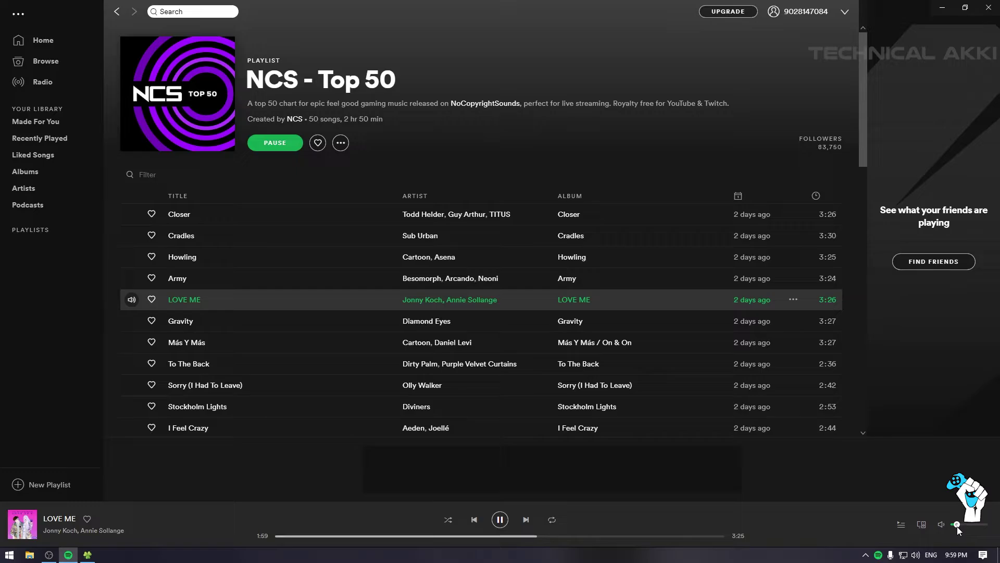
{"action": "left_click_drag", "start_coordinate": [963, 525], "coordinate": [955, 525]}
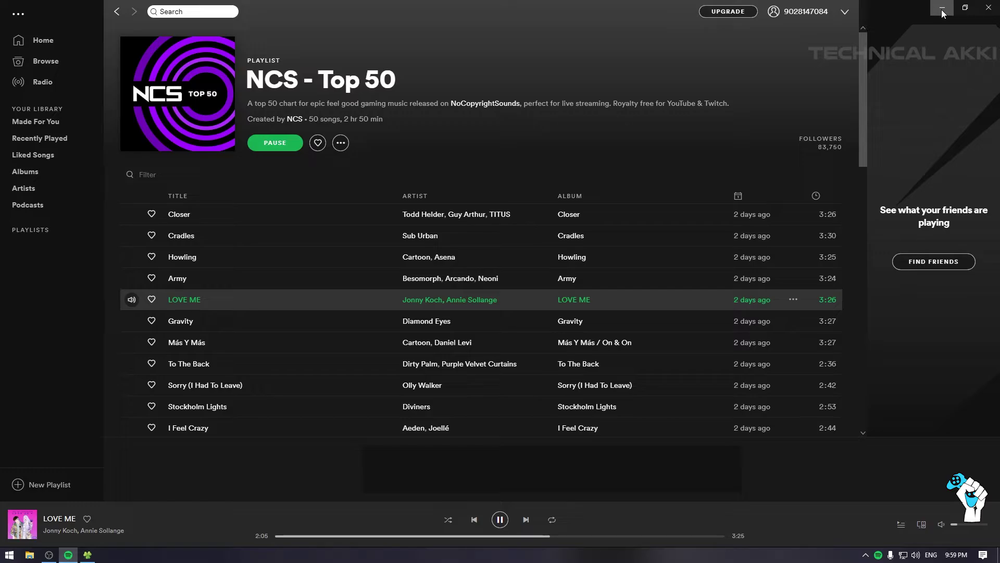
{"action": "left_click", "coordinate": [49, 555]}
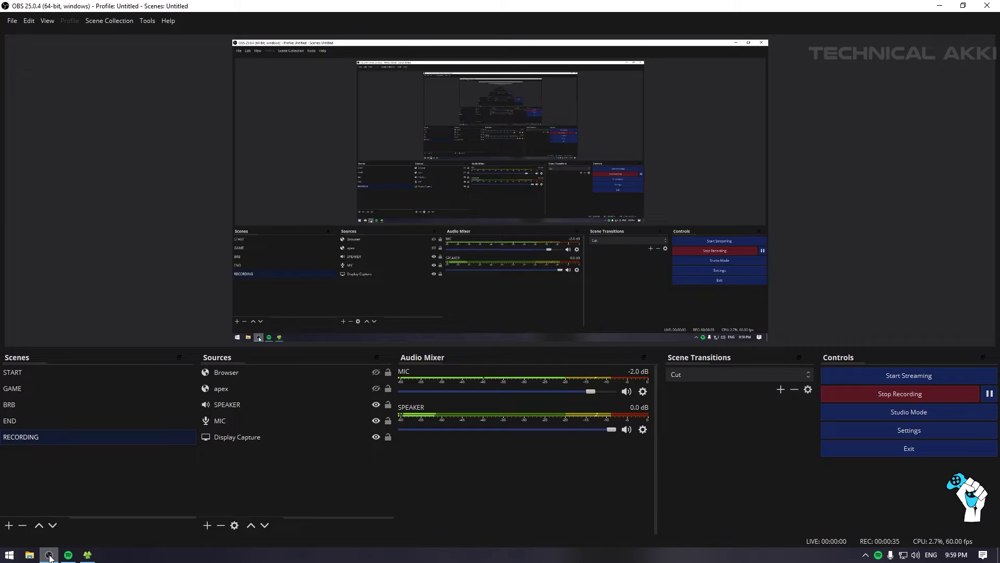
Add a Window Capture source named 'music player' and choose its Spotify window to capture
{"action": "left_click", "coordinate": [208, 525]}
{"action": "left_click", "coordinate": [251, 485]}
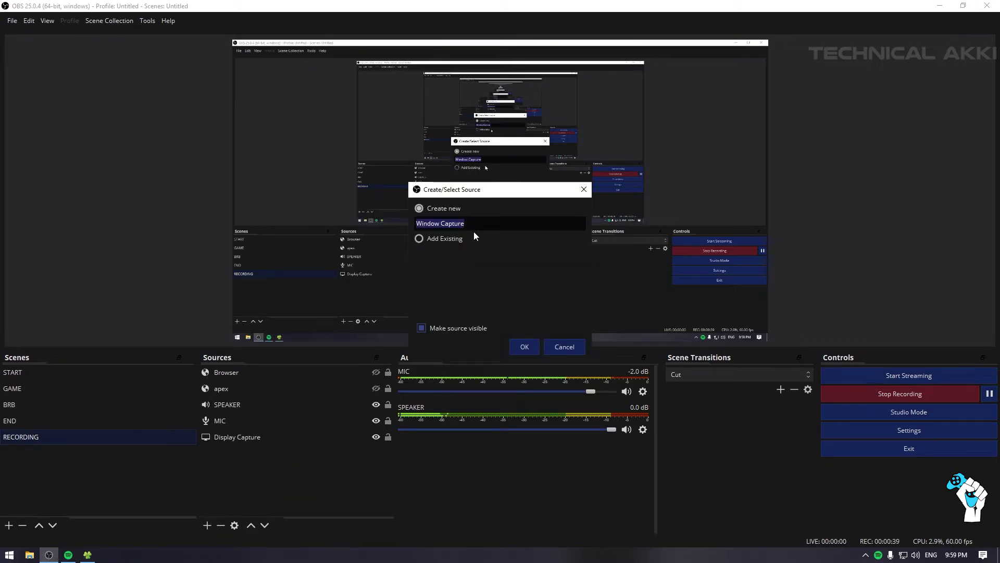
{"action": "type", "text": "music"}
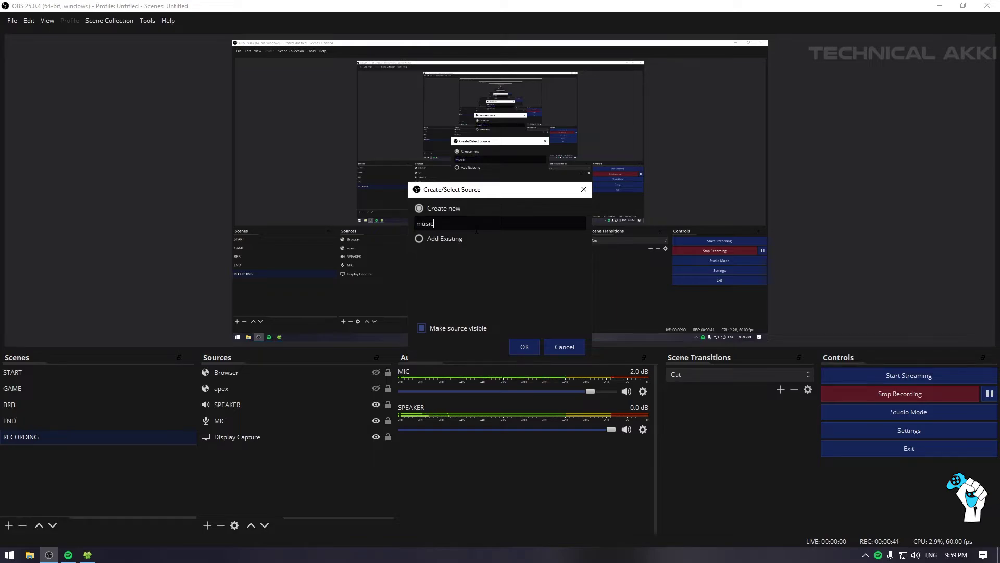
{"action": "type", "text": " playe"}
{"action": "left_click", "coordinate": [523, 347]}
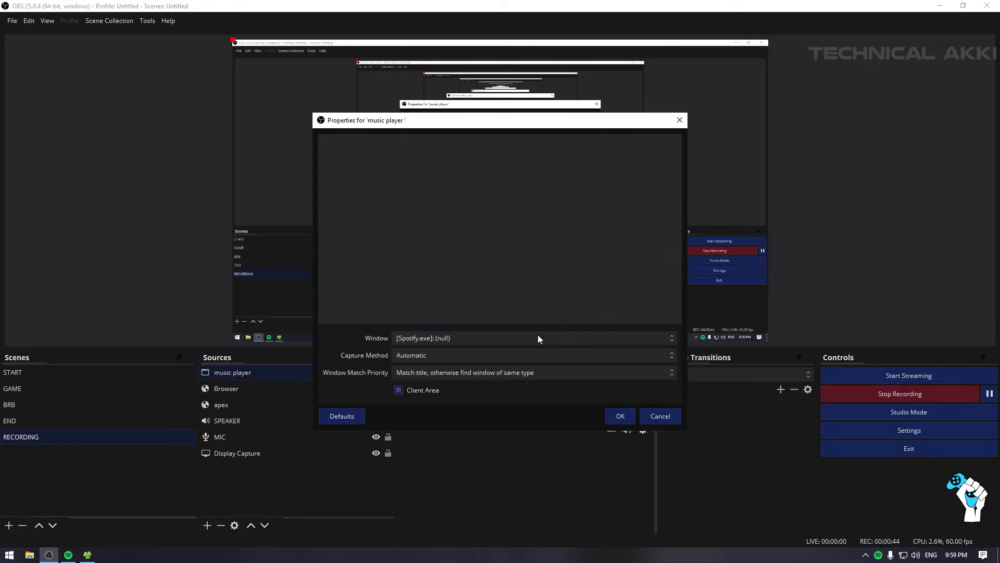
{"action": "left_click", "coordinate": [446, 339]}
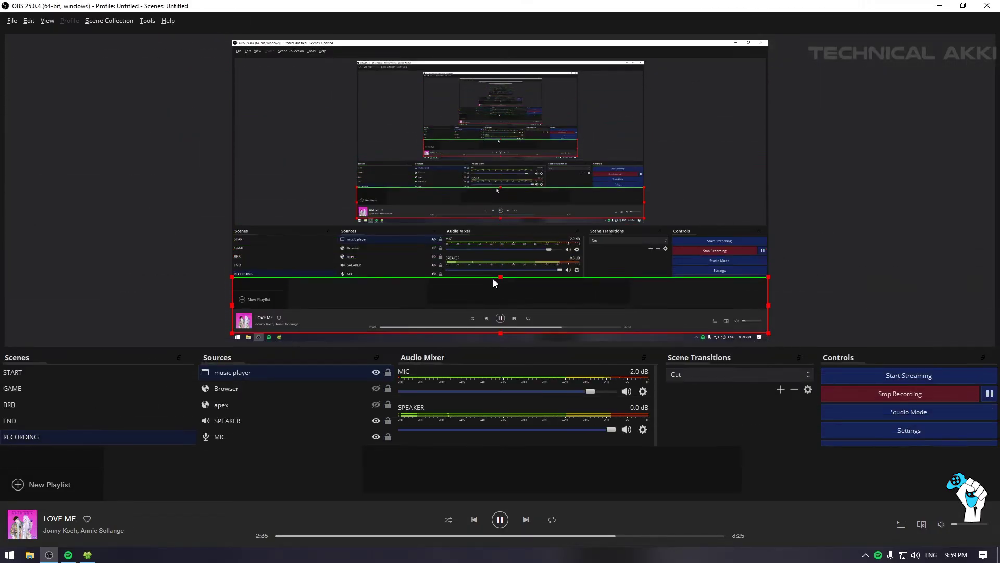
Crop the music player capture to the LOVE ME info, move it top-right, and enlarge it
{"action": "left_click_drag", "start_coordinate": [493, 304], "coordinate": [493, 309]}
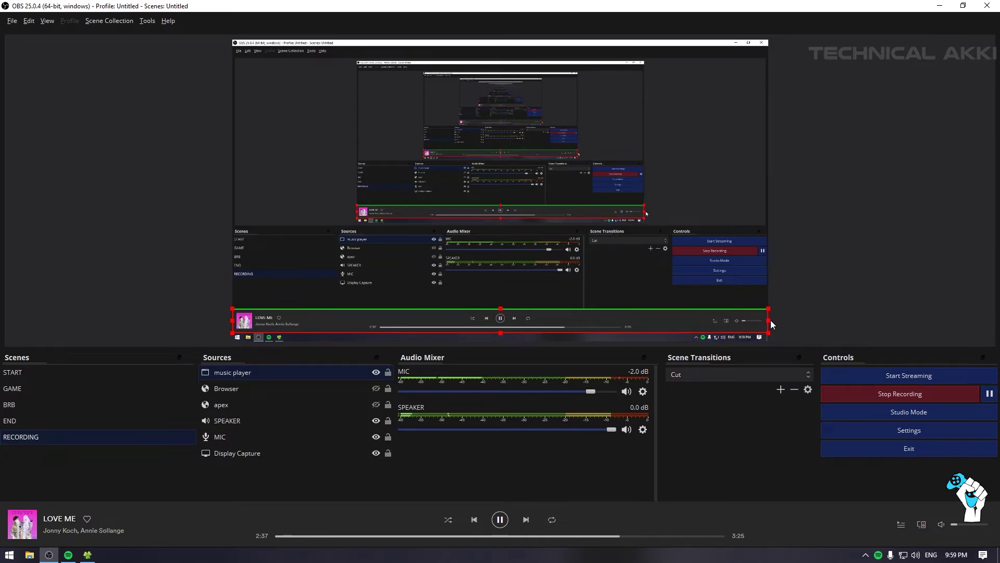
{"action": "left_click_drag", "start_coordinate": [768, 324], "coordinate": [335, 313]}
{"action": "left_click", "coordinate": [308, 324]}
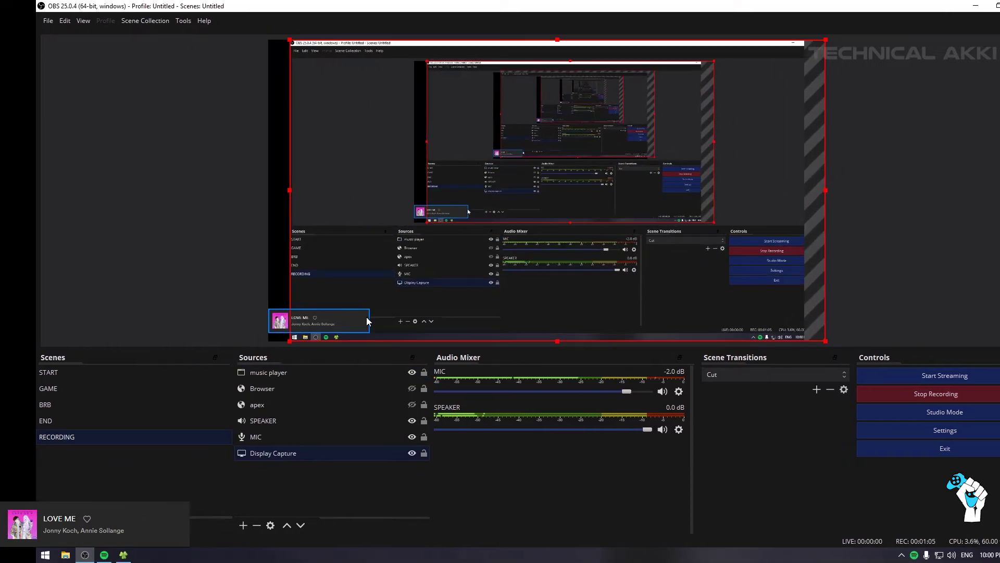
{"action": "left_click", "coordinate": [312, 322]}
{"action": "left_click_drag", "start_coordinate": [303, 318], "coordinate": [733, 62]}
{"action": "left_click_drag", "start_coordinate": [667, 70], "coordinate": [660, 75]}
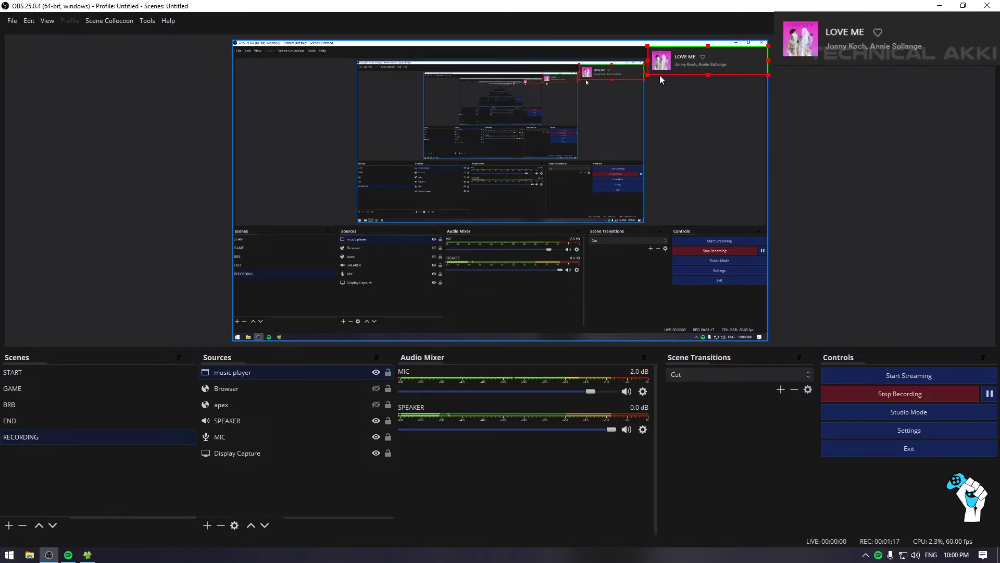
{"action": "left_click", "coordinate": [68, 555]}
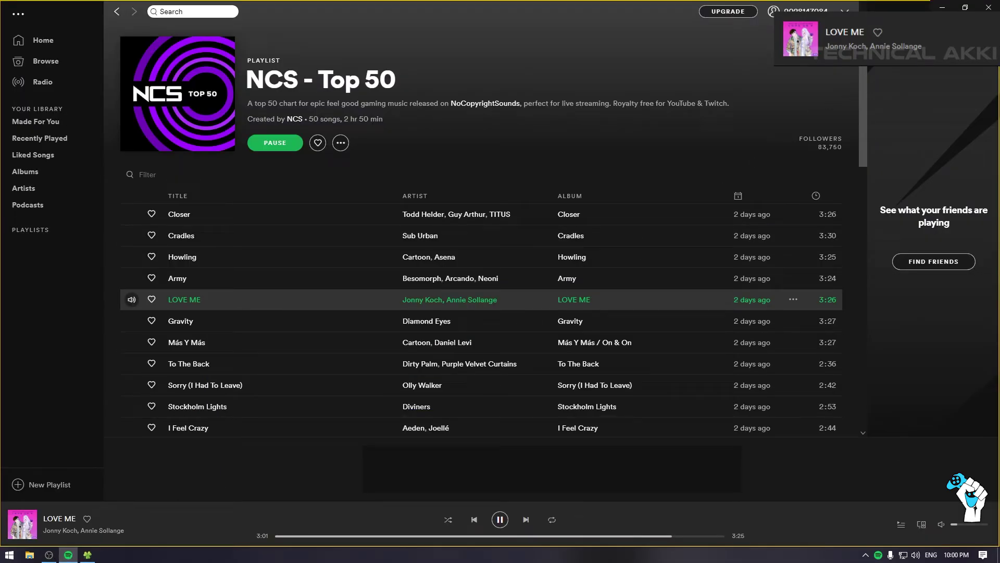
{"action": "left_click", "coordinate": [941, 9]}
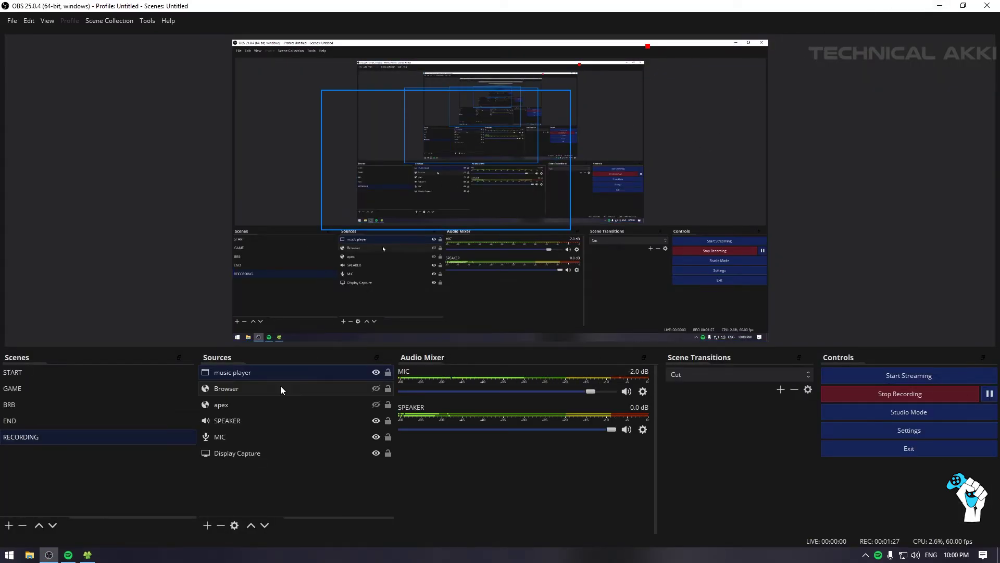
{"action": "left_click", "coordinate": [67, 557]}
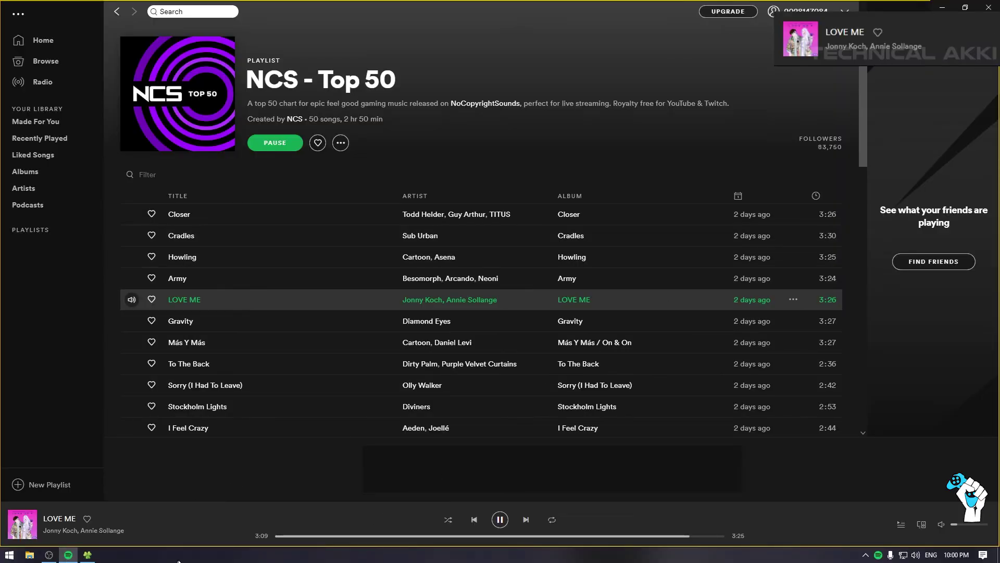
{"action": "left_click", "coordinate": [72, 557]}
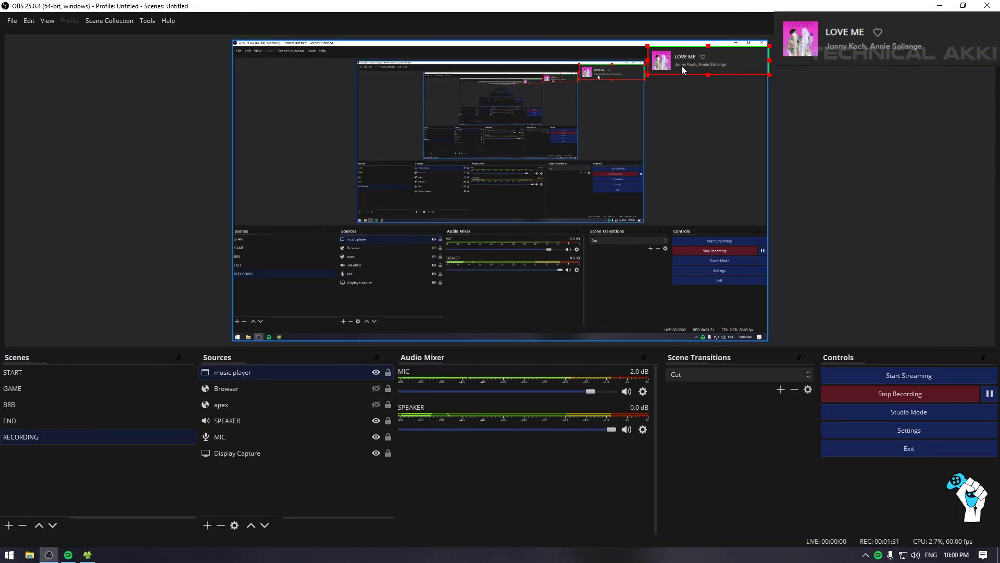